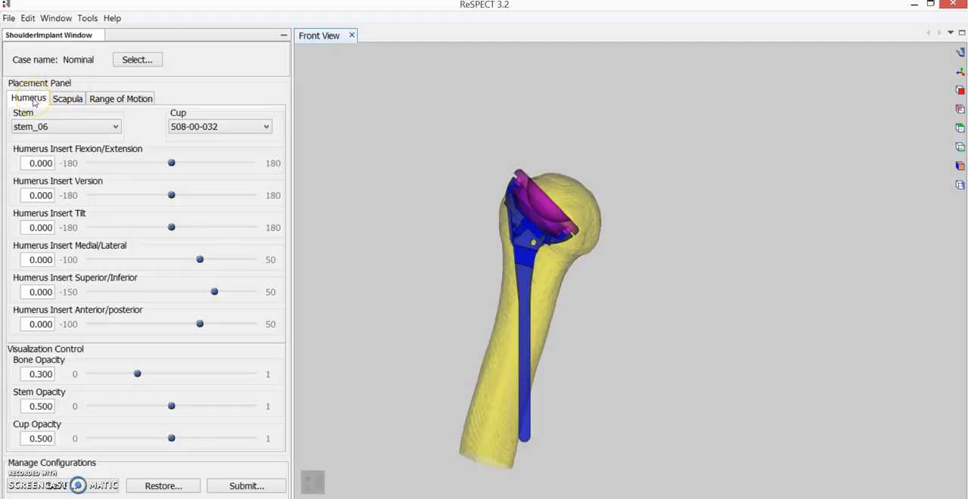
- Look over the scapula and range of motion placement settings and return to the humerus settings
click(56, 100)
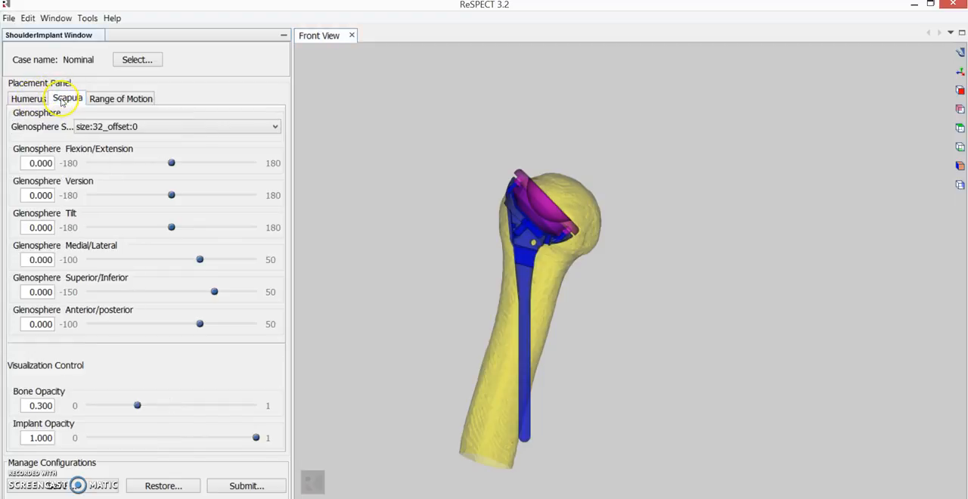
click(119, 100)
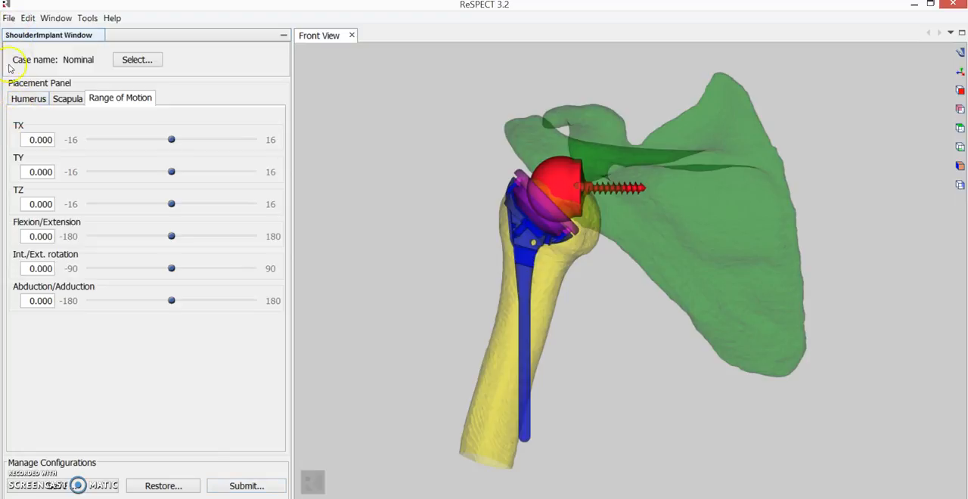
click(27, 98)
- Load case 1517 in place of the nominal model
click(9, 18)
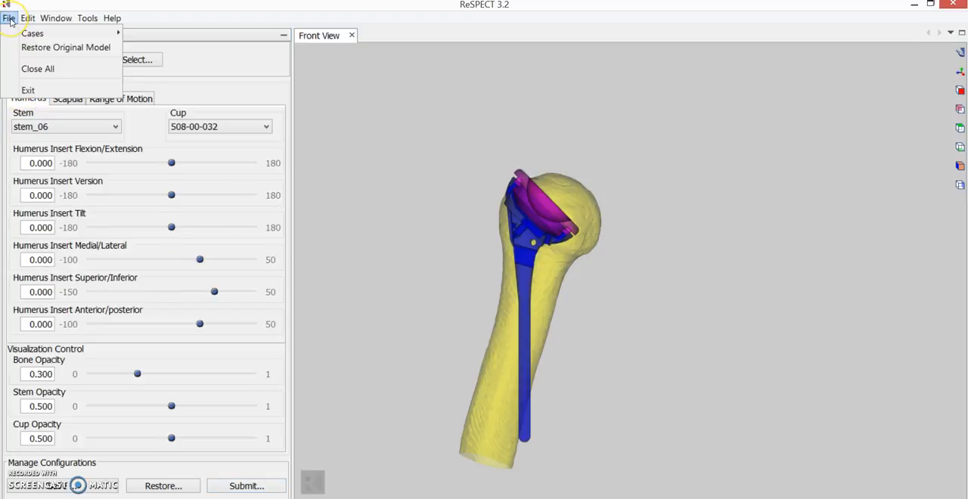
mouse_move(12, 33)
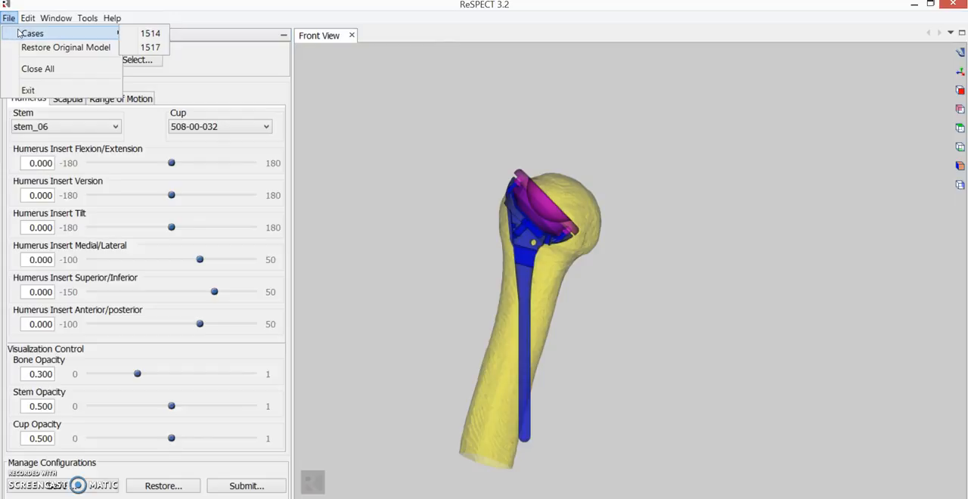
click(148, 47)
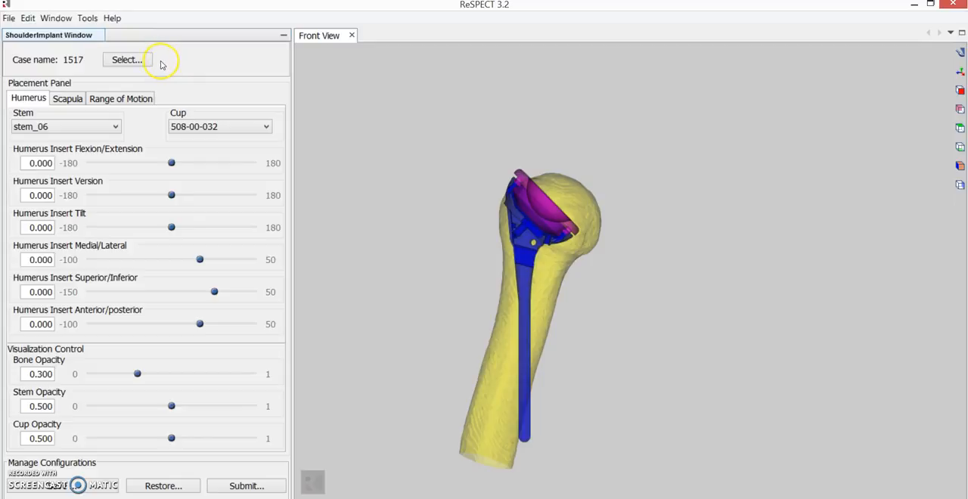
click(147, 62)
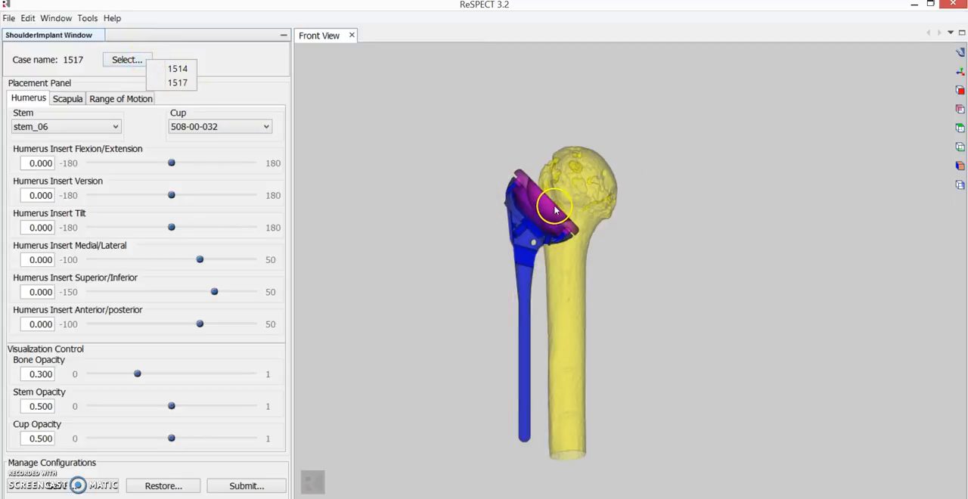
click(232, 75)
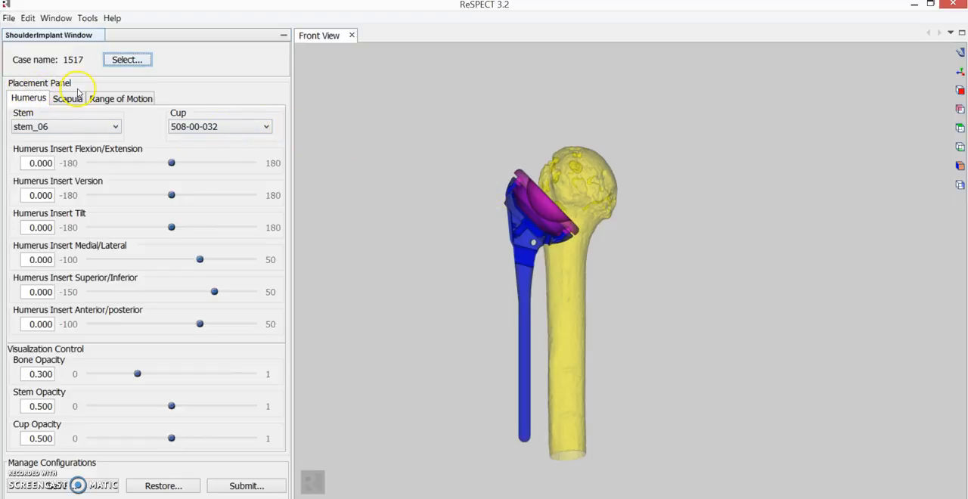
click(9, 18)
mouse_move(12, 33)
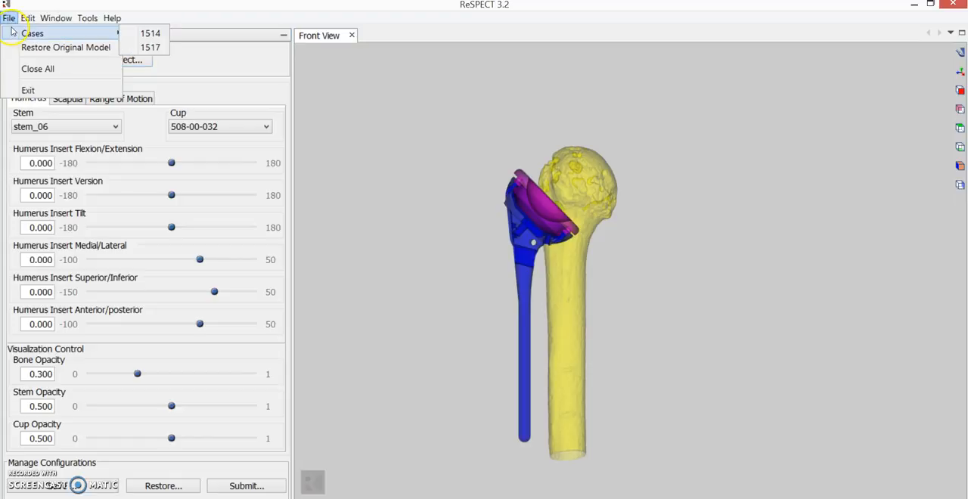
click(9, 18)
click(149, 63)
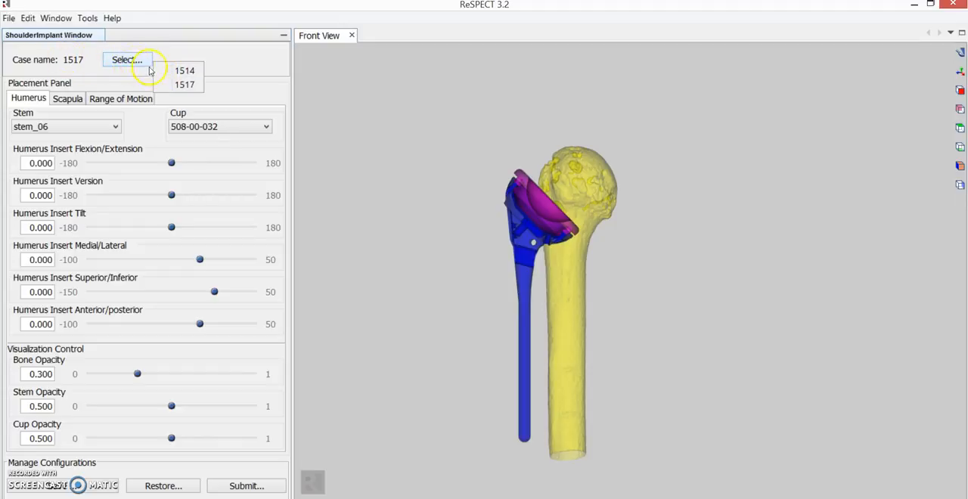
click(240, 68)
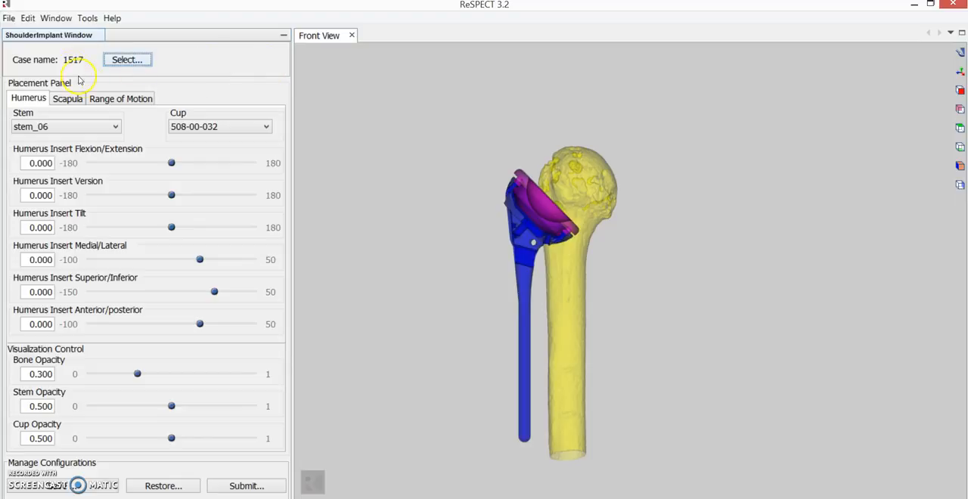
- Check the available humeral stem and cup models and set the stem to stem_08
click(44, 127)
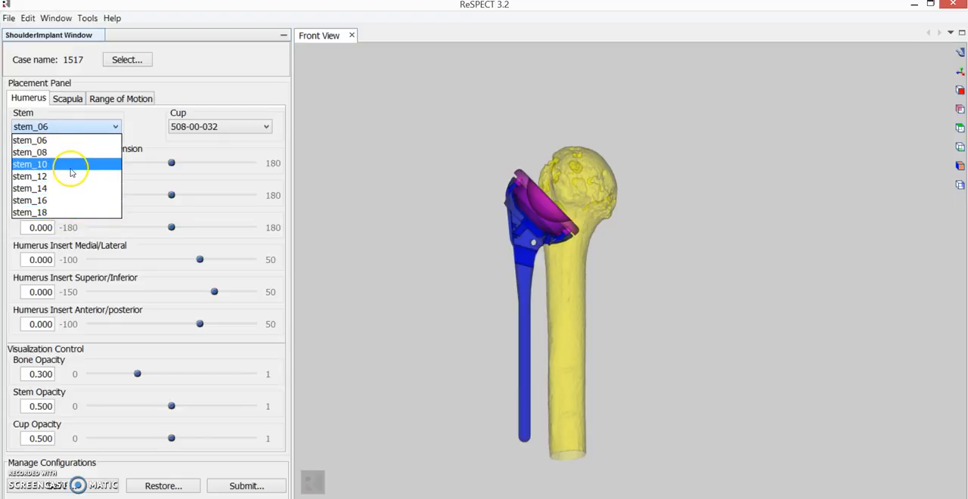
click(214, 127)
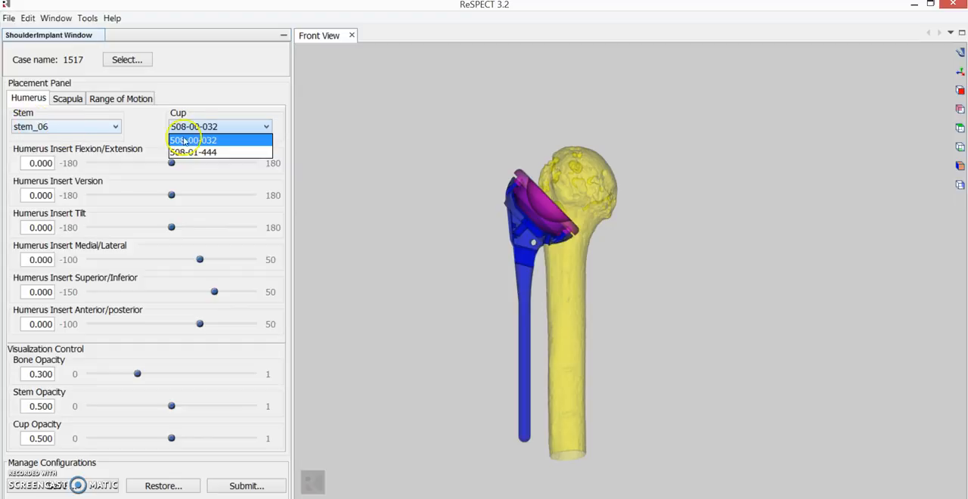
click(151, 131)
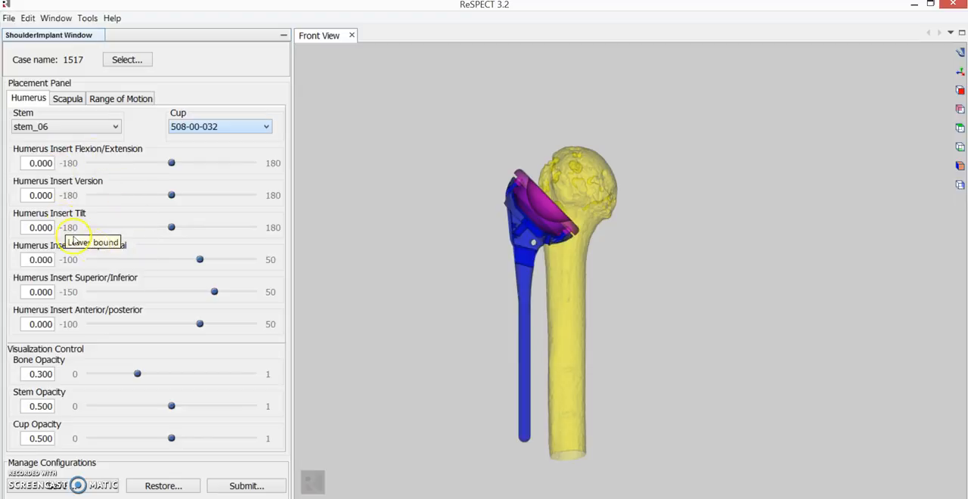
click(117, 127)
click(90, 139)
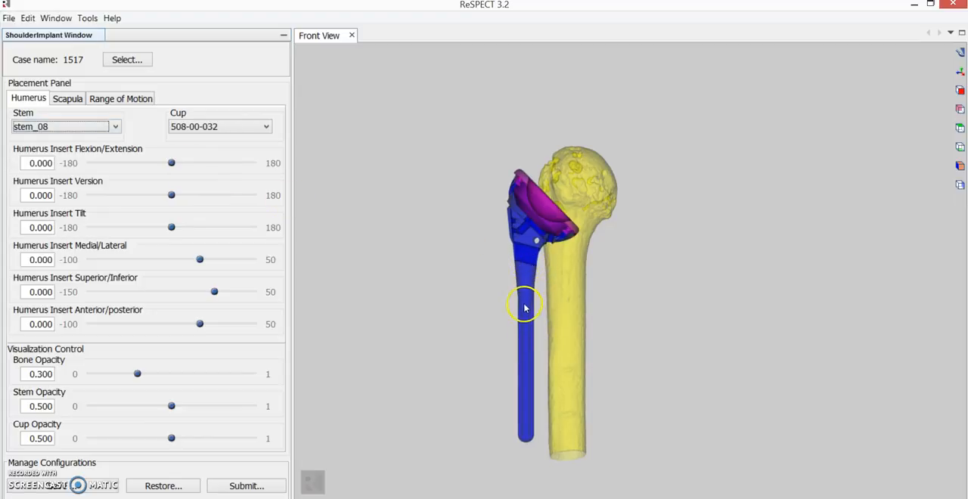
- Try cup 508-01-444 on the humeral stem and switch back to cup 508-00-032
click(233, 134)
click(233, 150)
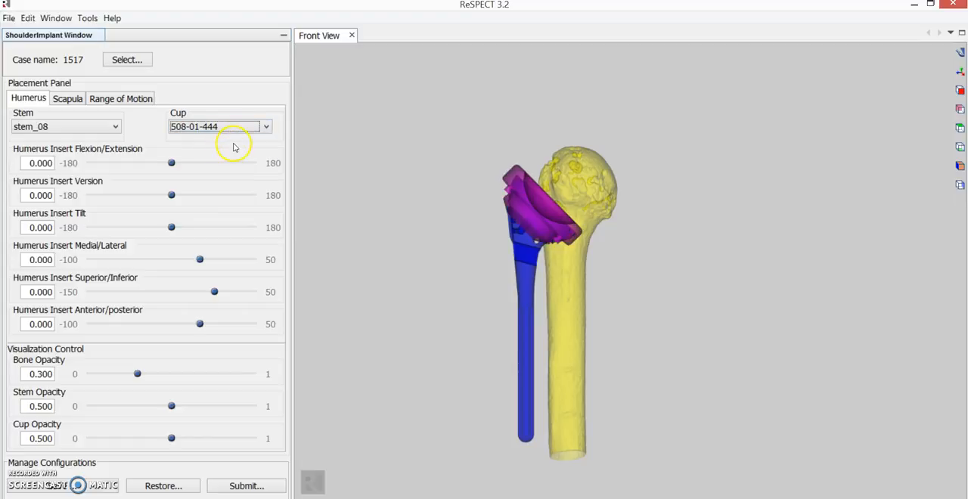
click(253, 128)
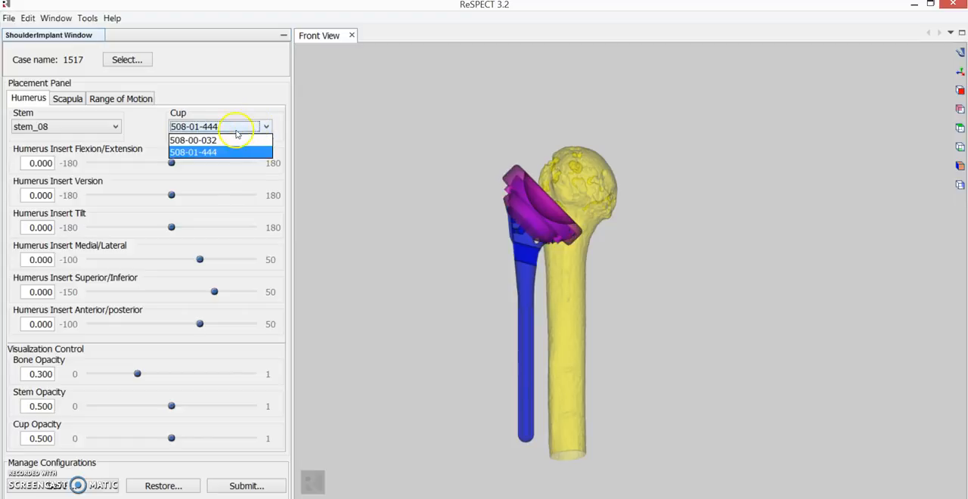
click(231, 139)
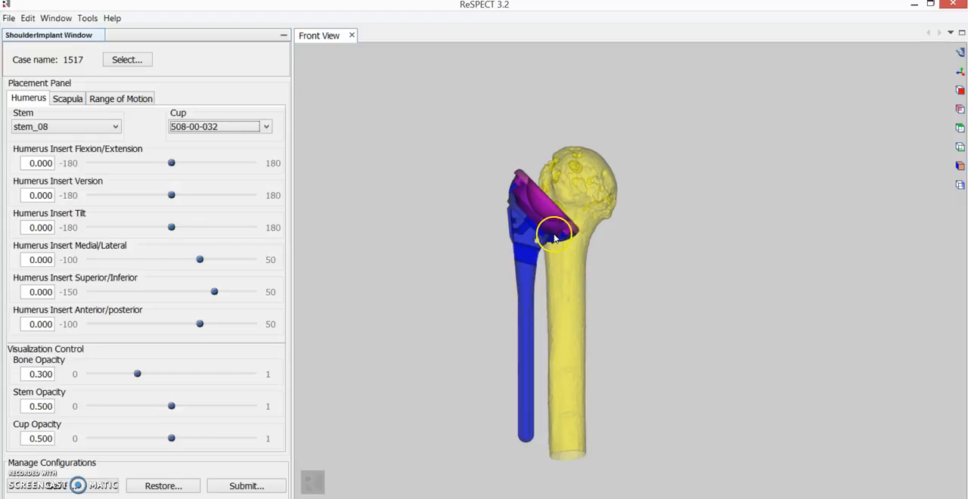
- Examine the humerus and its implant from several standard views, rotated angles and at close range
drag(538, 241, 656, 218)
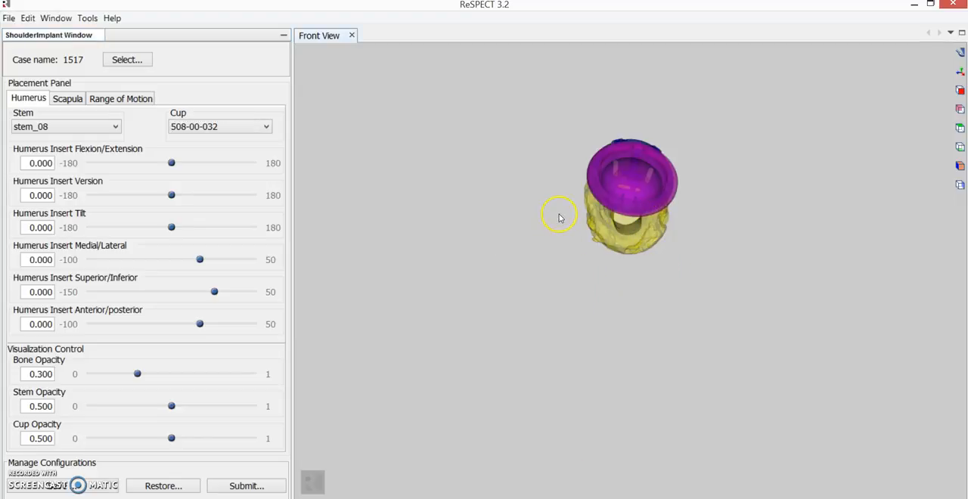
drag(566, 190, 872, 159)
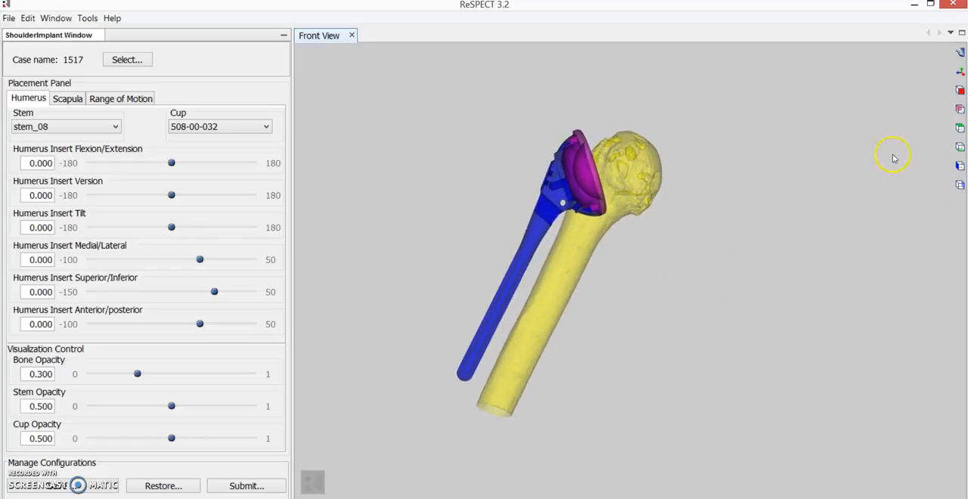
click(960, 110)
click(960, 128)
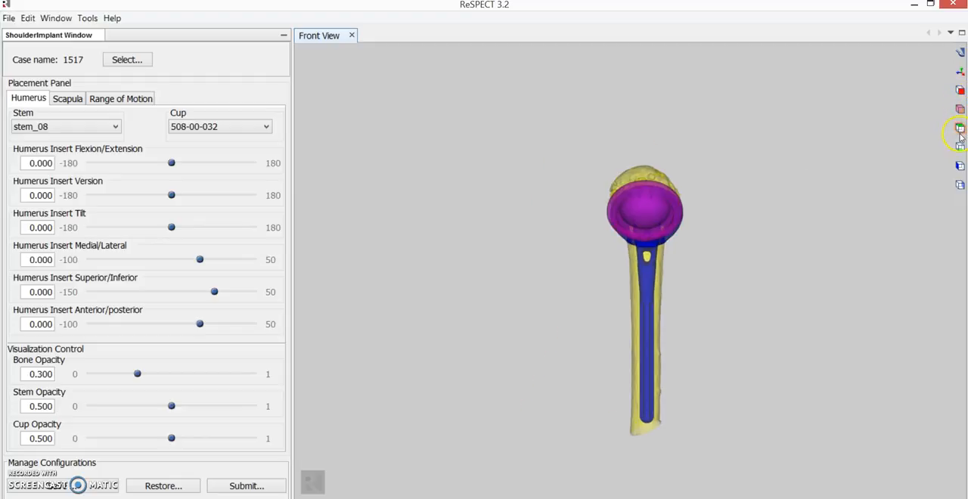
click(960, 129)
click(960, 148)
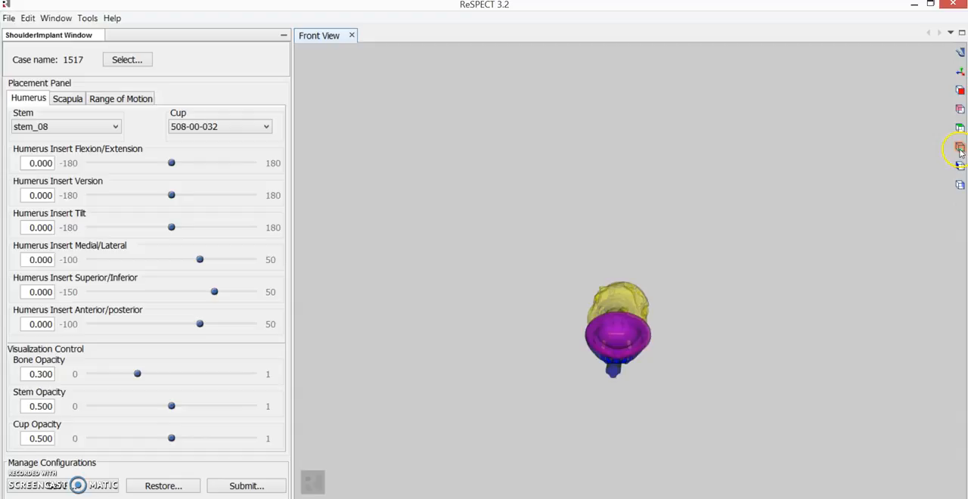
click(960, 185)
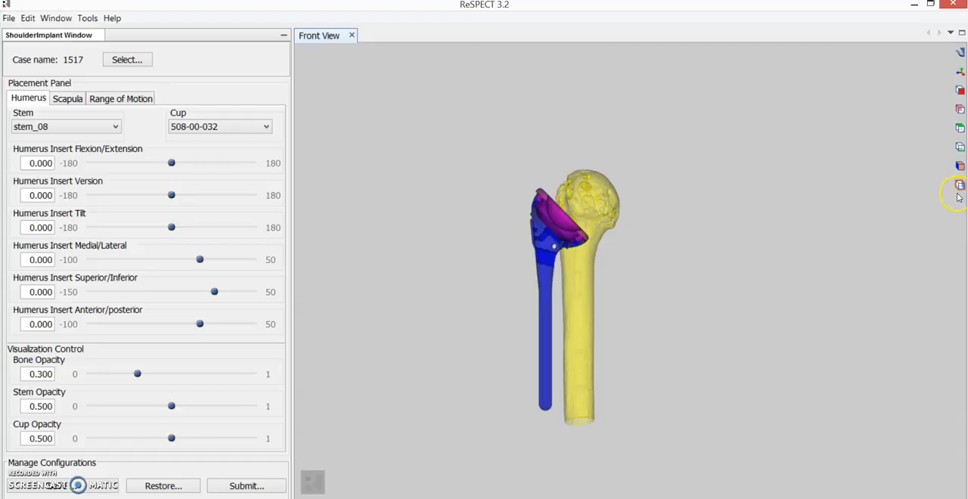
click(959, 186)
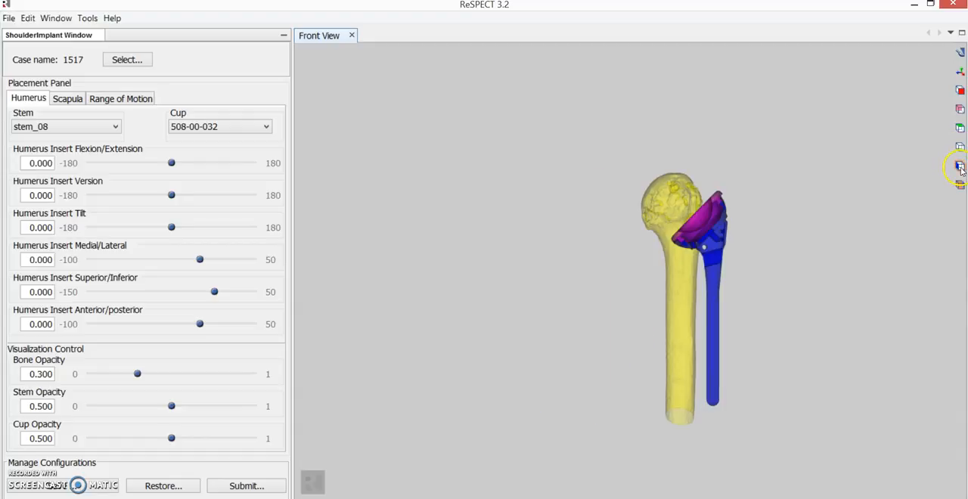
click(960, 166)
drag(508, 245, 519, 247)
scroll(519, 246, up, 3)
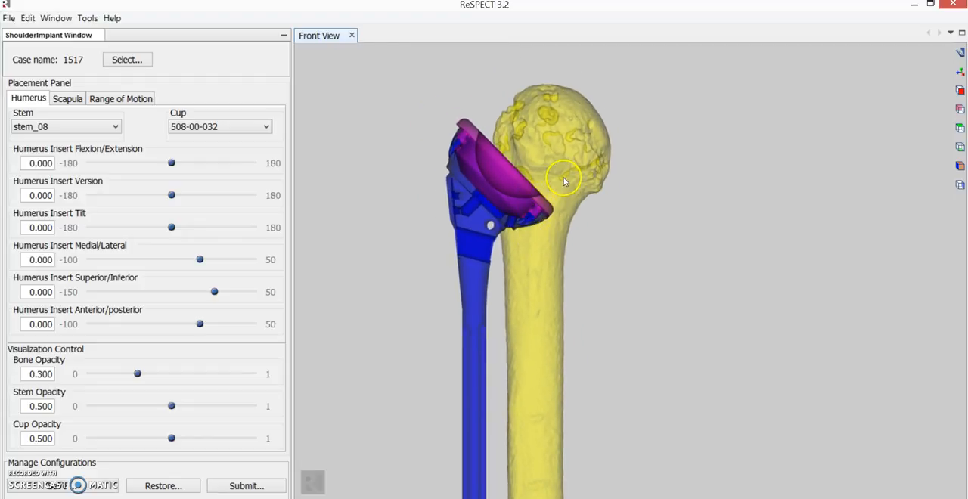
drag(565, 184, 581, 195)
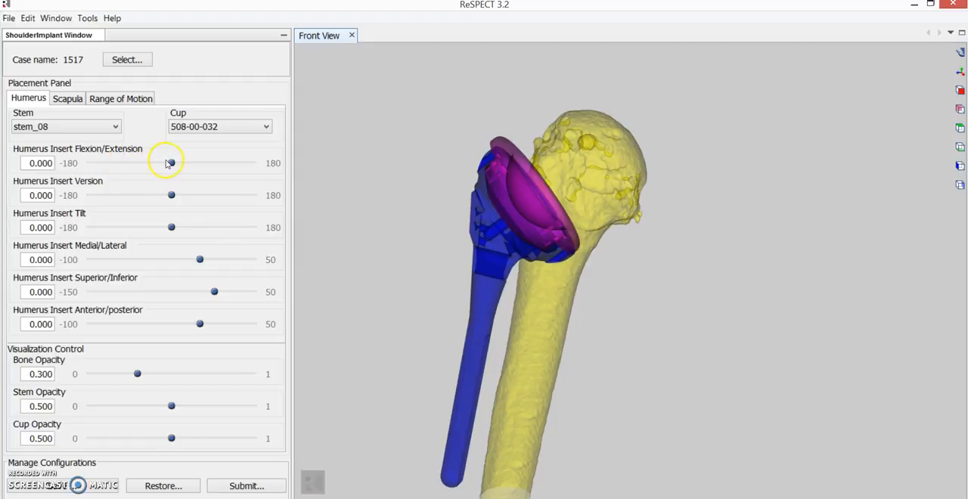
- Rotate the humerus insert to flexion/extension -1.333, version -4.000 and tilt -4.000
drag(171, 164, 171, 165)
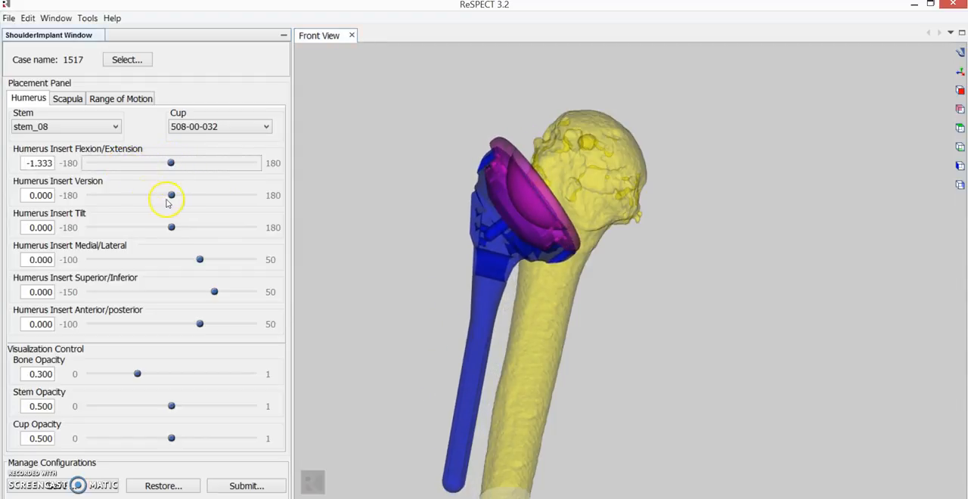
mouse_move(174, 197)
mouse_down()
mouse_move(188, 195)
mouse_move(169, 193)
mouse_up()
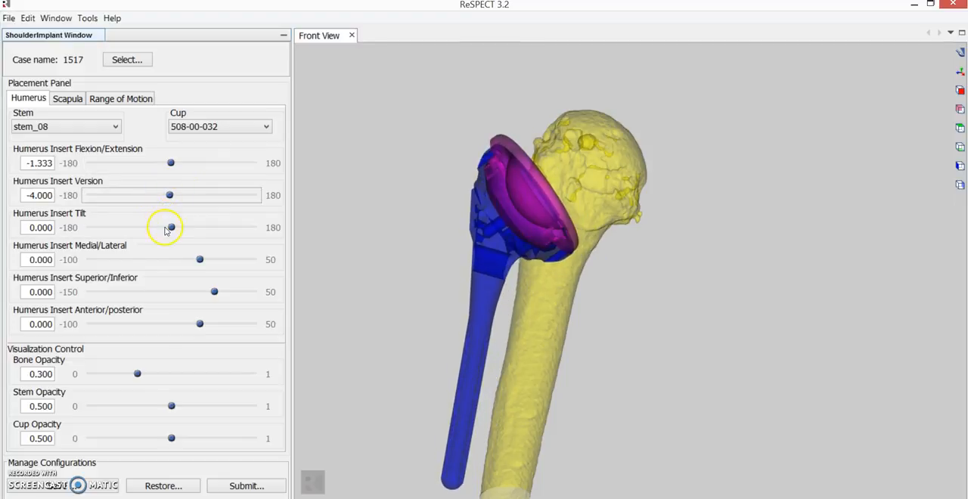
mouse_move(168, 231)
mouse_down()
mouse_move(179, 231)
mouse_move(170, 230)
mouse_up()
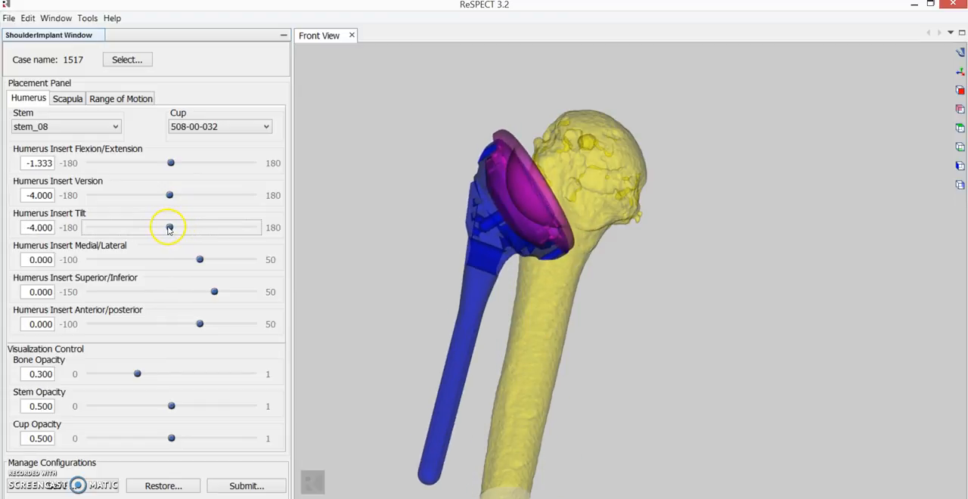
- Shift the humerus insert into the bone with medial/lateral at 22.778 and superior/inferior at 4.815
drag(201, 262, 226, 259)
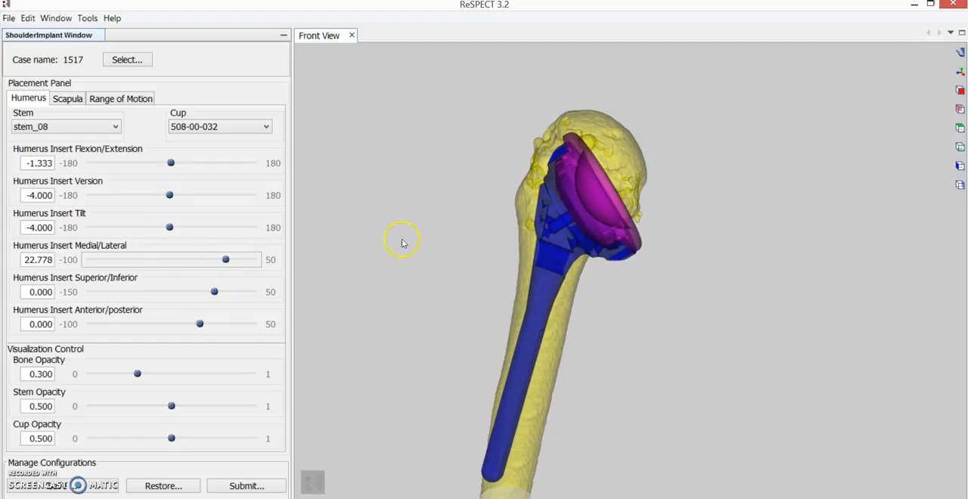
mouse_move(434, 224)
mouse_down()
mouse_move(432, 254)
mouse_move(428, 218)
mouse_move(443, 216)
mouse_move(435, 222)
mouse_up()
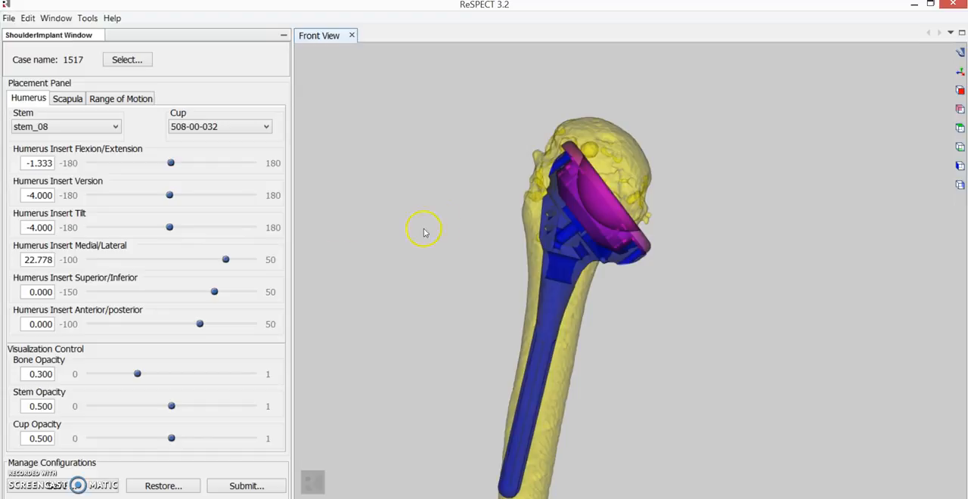
mouse_move(219, 295)
mouse_down()
mouse_move(202, 293)
mouse_move(221, 292)
mouse_up()
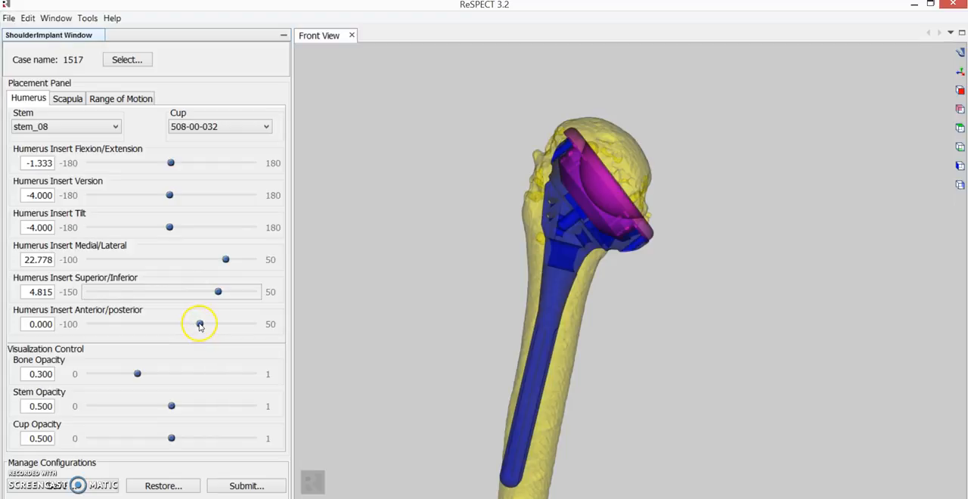
- Set the humerus insert tilt to -1.333 and check the stem's alignment within the bone shaft
drag(171, 229, 171, 227)
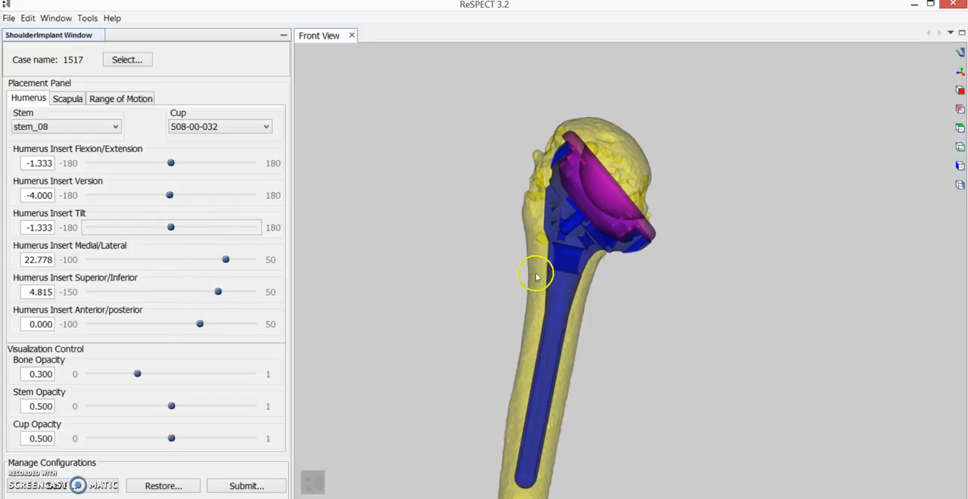
drag(538, 287, 555, 288)
drag(550, 285, 522, 266)
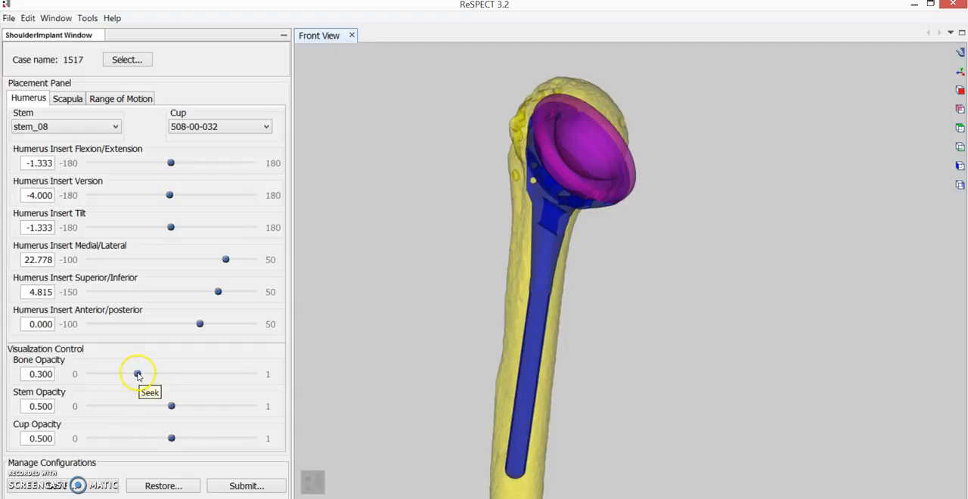
- Set the humerus display opacities to 0.515 for the bone, 0.393 for the stem and 0.441 for the cup
drag(138, 376, 155, 407)
drag(172, 439, 152, 438)
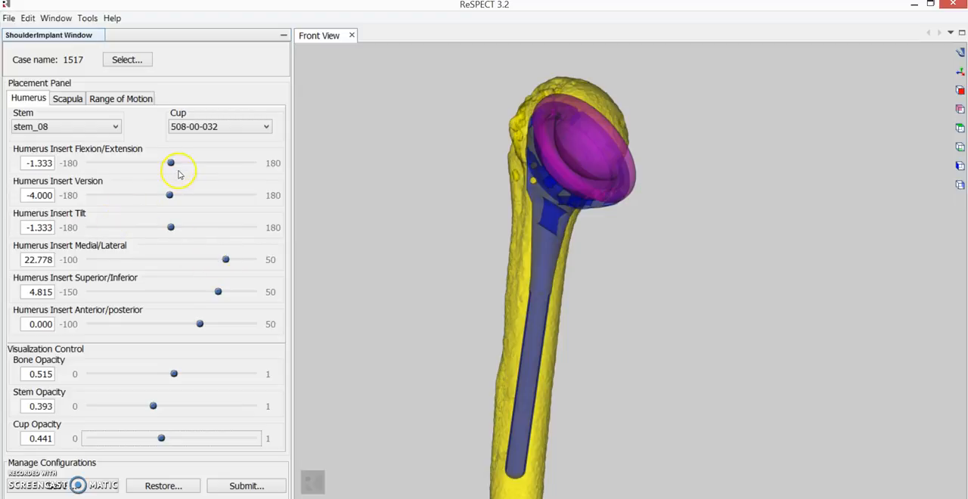
- Fine-tune the humerus insert's superior/inferior position and switch to the scapula placement settings
drag(217, 296, 219, 295)
drag(469, 287, 435, 254)
click(67, 97)
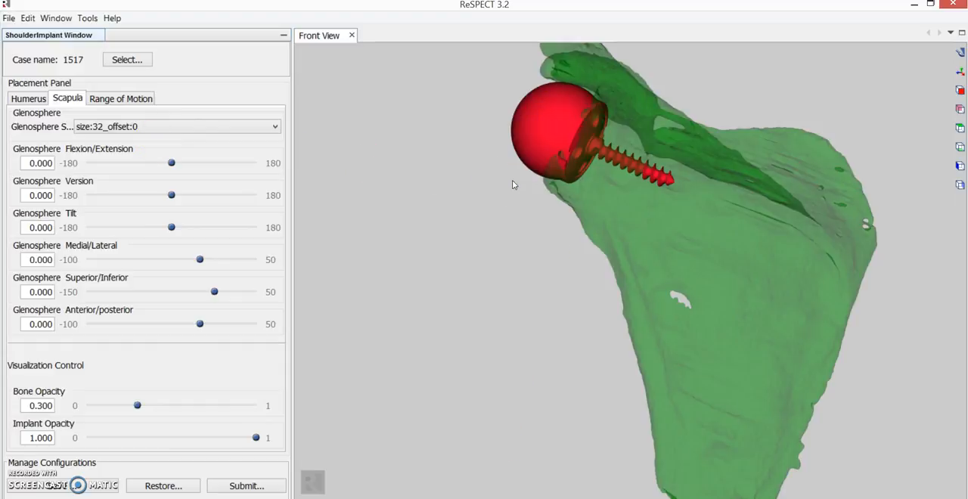
- View the scapula from a standard direction and set its bone opacity to 0.626
scroll(505, 194, up, 3)
scroll(504, 195, down, 5)
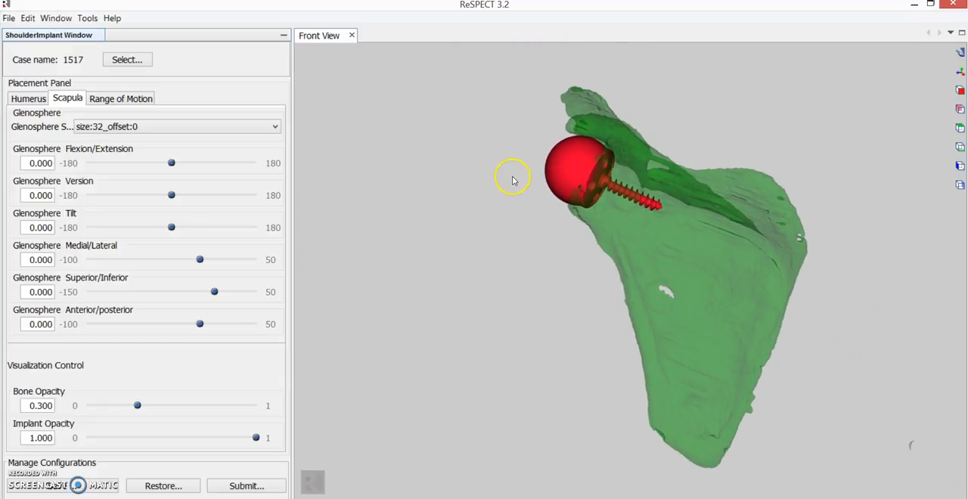
drag(487, 193, 538, 171)
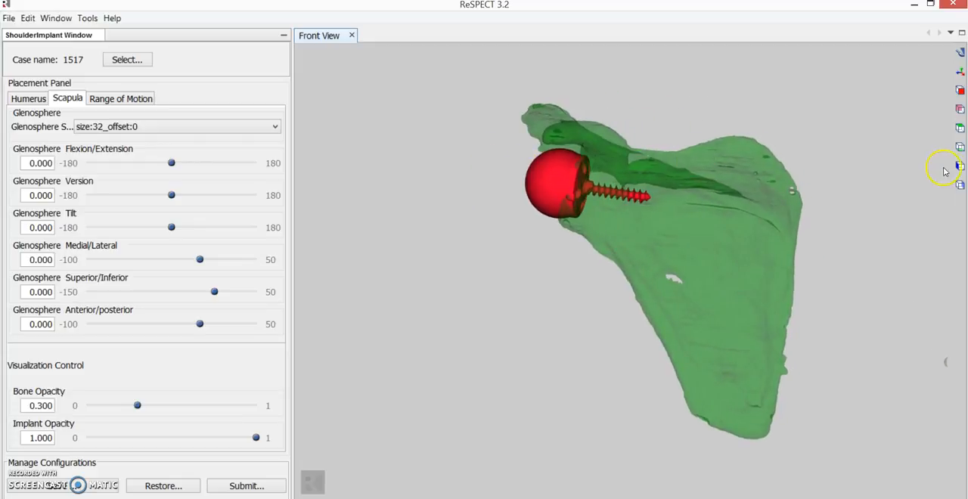
click(962, 170)
scroll(660, 209, up, 5)
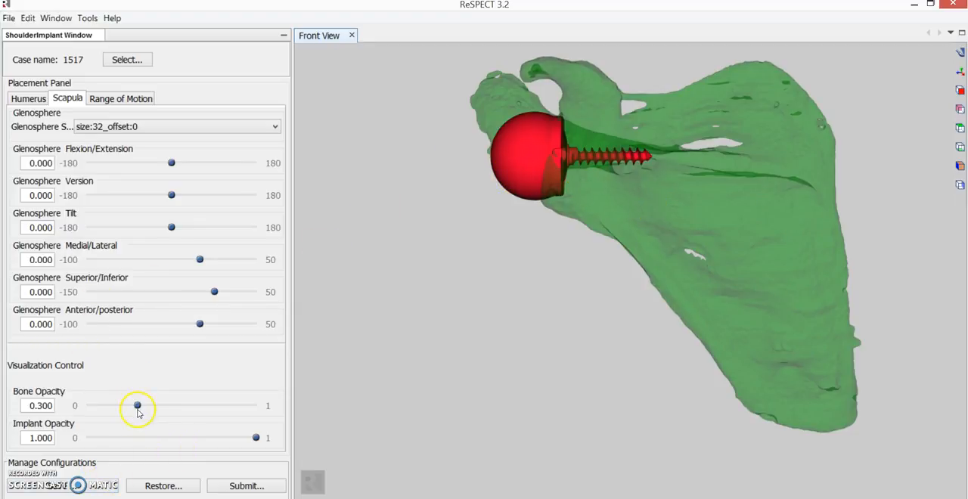
drag(137, 405, 193, 406)
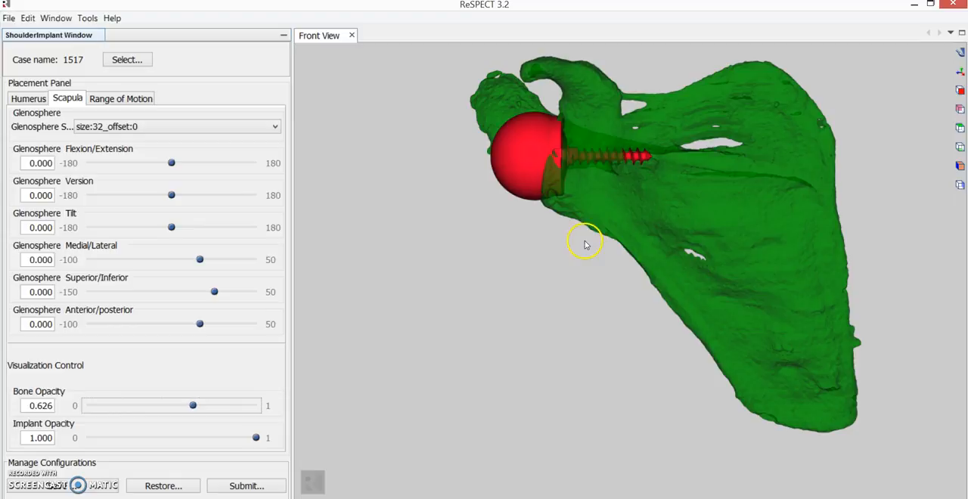
- Orient the glenosphere with version at -1.333, tilt at -2.667 and flexion/extension at 9.333
drag(581, 264, 568, 249)
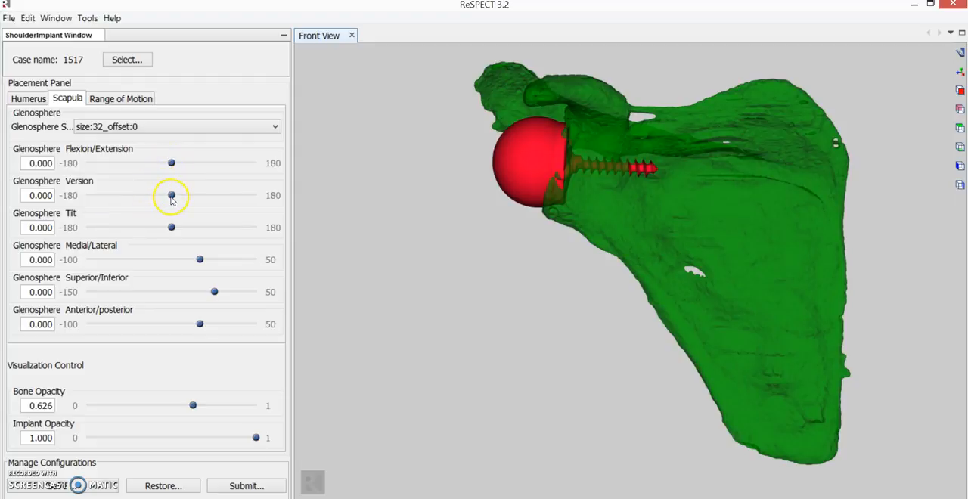
drag(172, 196, 171, 195)
drag(170, 227, 173, 225)
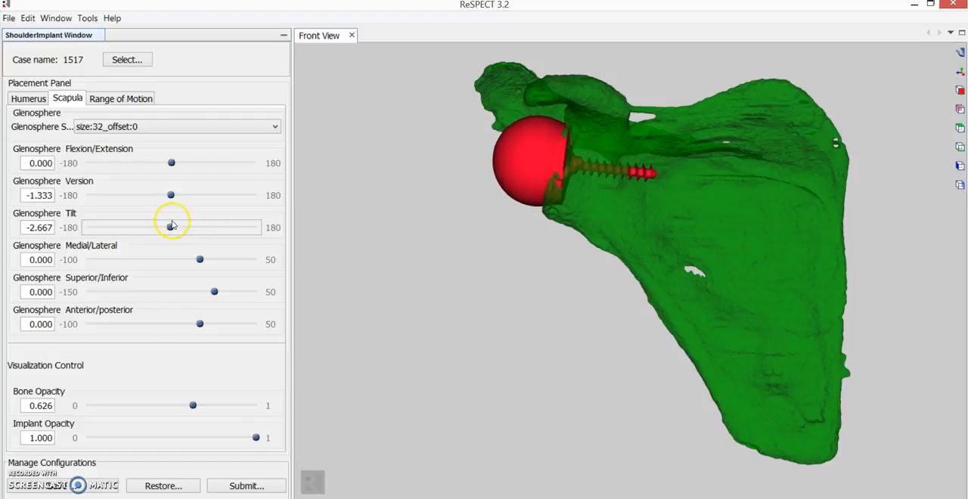
click(168, 162)
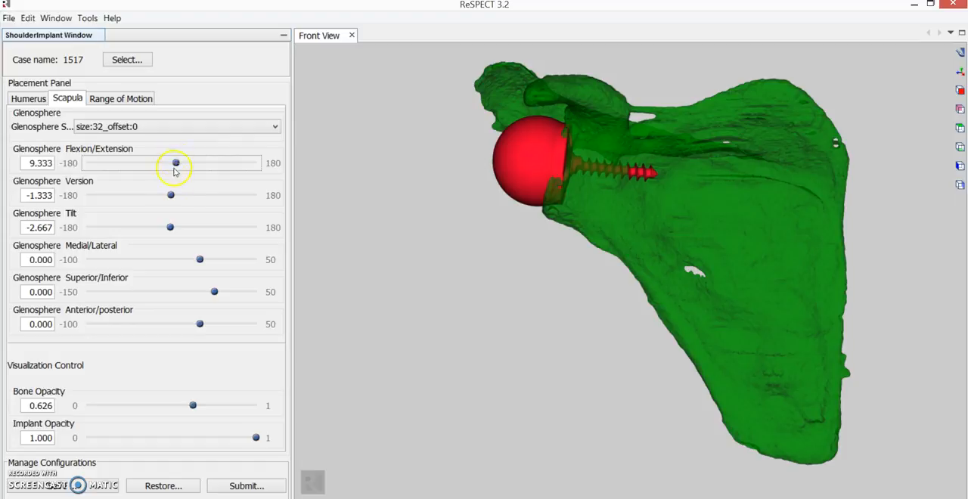
- Shift the glenosphere to -2.778 medial/lateral and -9.259 superior/inferior
drag(201, 261, 187, 259)
drag(396, 259, 407, 269)
drag(191, 260, 197, 261)
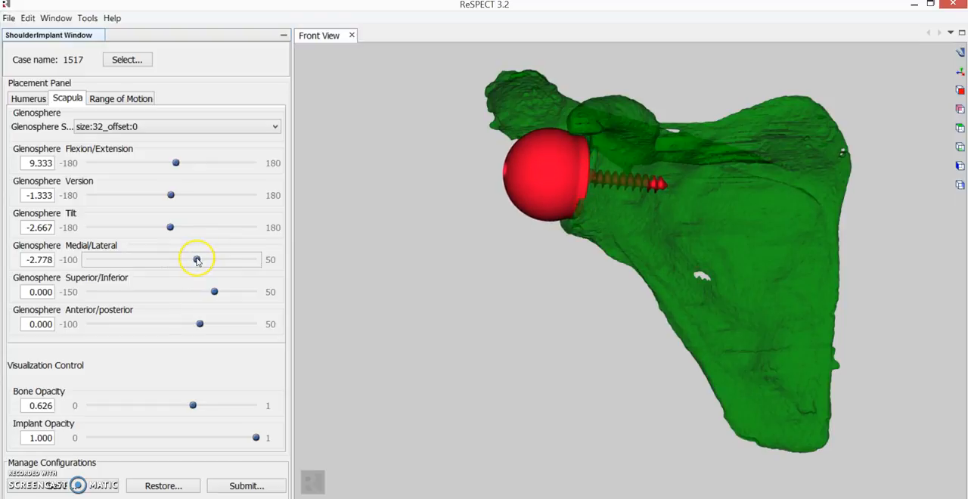
drag(214, 293, 206, 292)
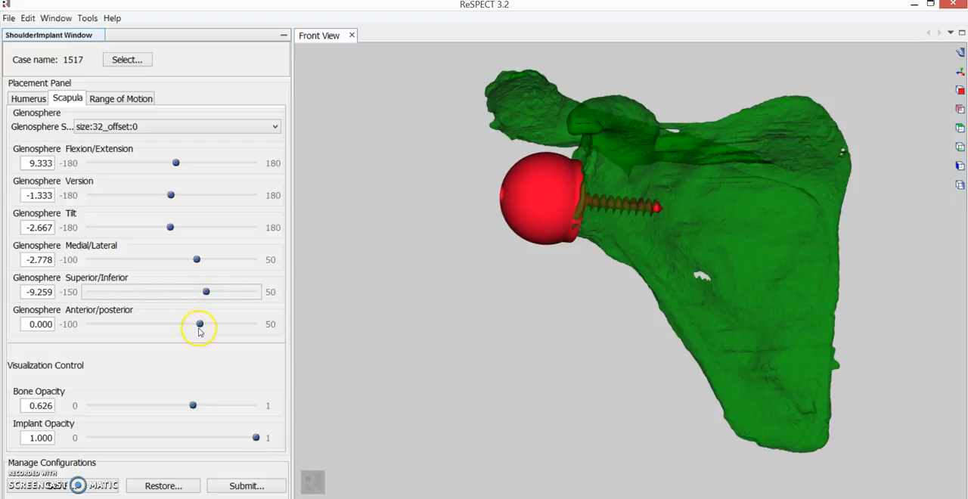
- Set the glenosphere's anterior/posterior position to -4.444 and the scapula bone opacity to 0.752
drag(200, 323, 198, 323)
drag(340, 324, 375, 312)
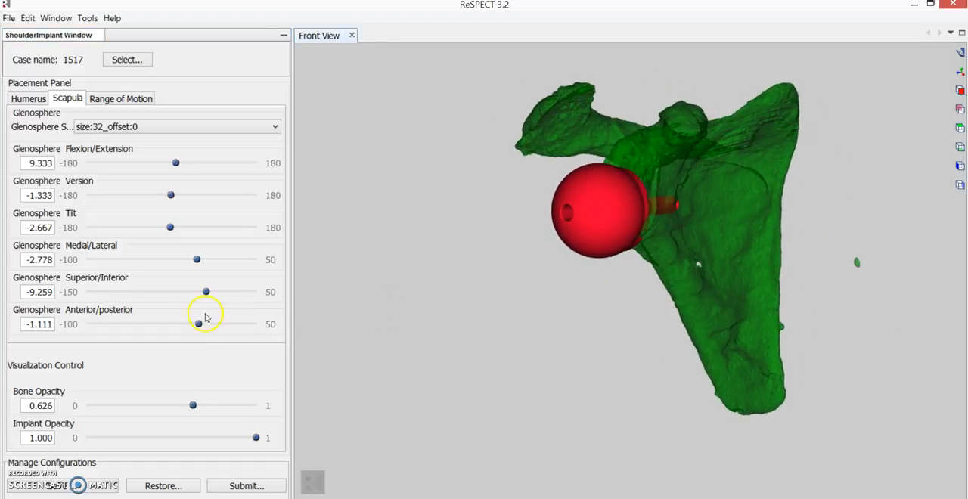
drag(195, 407, 202, 406)
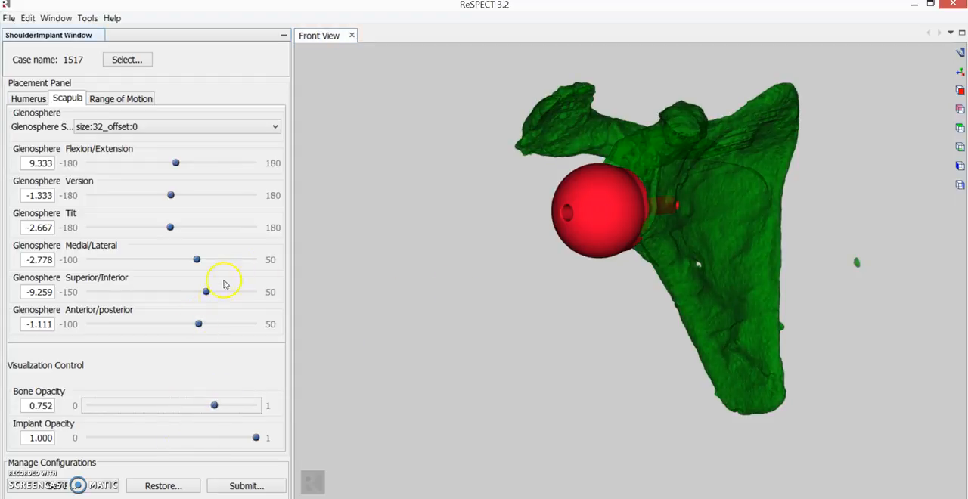
mouse_move(198, 325)
mouse_down()
mouse_move(190, 326)
mouse_move(200, 321)
mouse_up()
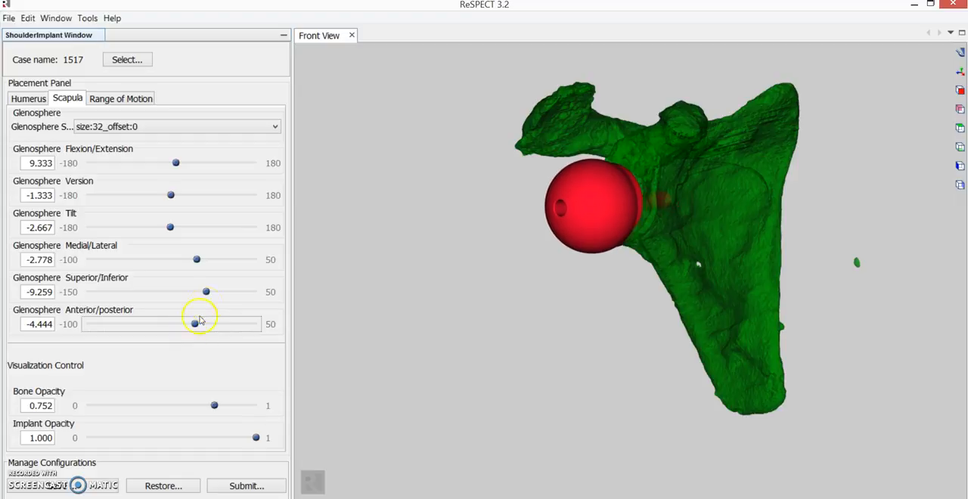
- Switch to the range of motion settings and translate the humerus with TX -16.000, TY -11.970 and TZ -0.119
click(122, 101)
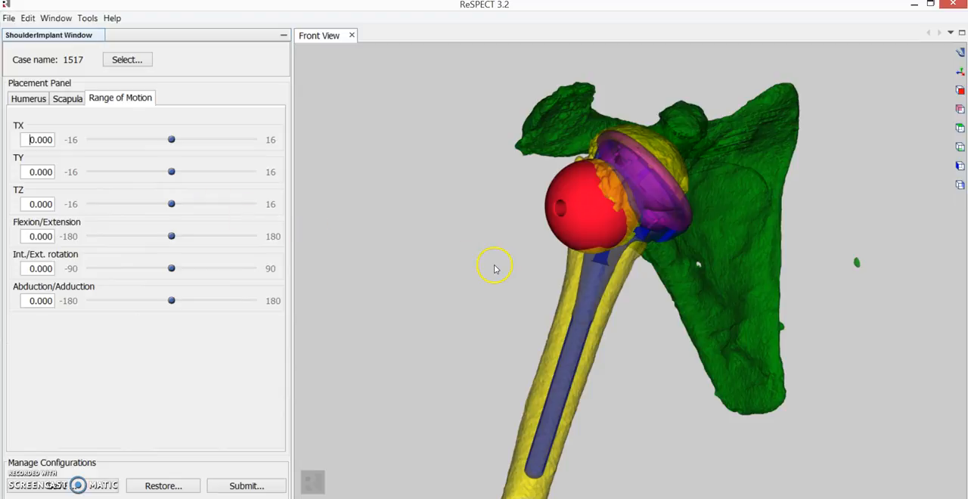
drag(479, 264, 606, 200)
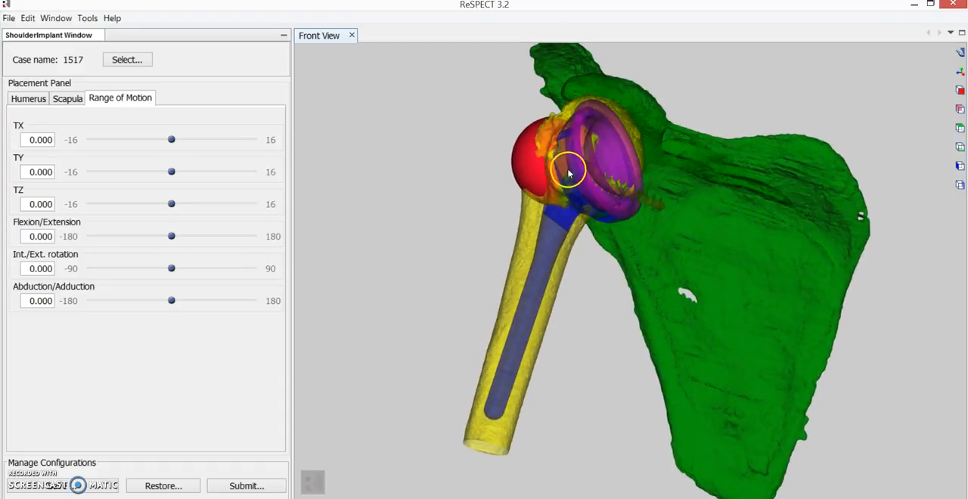
mouse_move(173, 204)
mouse_down()
mouse_move(153, 201)
mouse_move(171, 205)
mouse_up()
drag(171, 141, 69, 141)
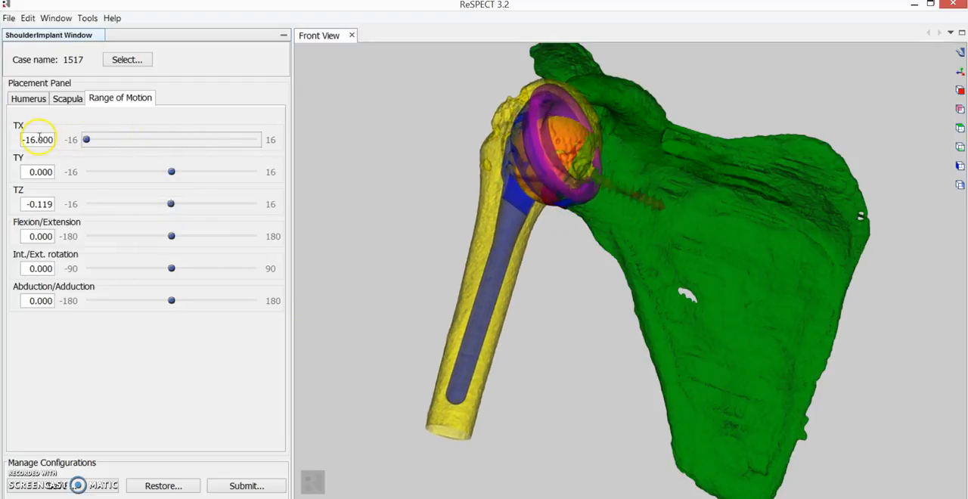
drag(171, 174, 108, 201)
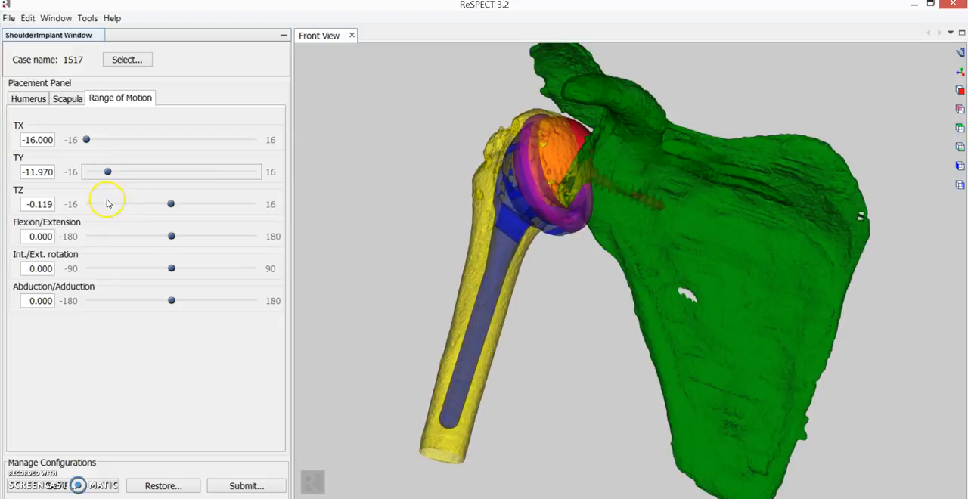
mouse_move(361, 233)
mouse_down()
mouse_move(367, 244)
mouse_move(345, 268)
mouse_move(353, 252)
mouse_move(400, 249)
mouse_move(396, 268)
mouse_move(354, 247)
mouse_up()
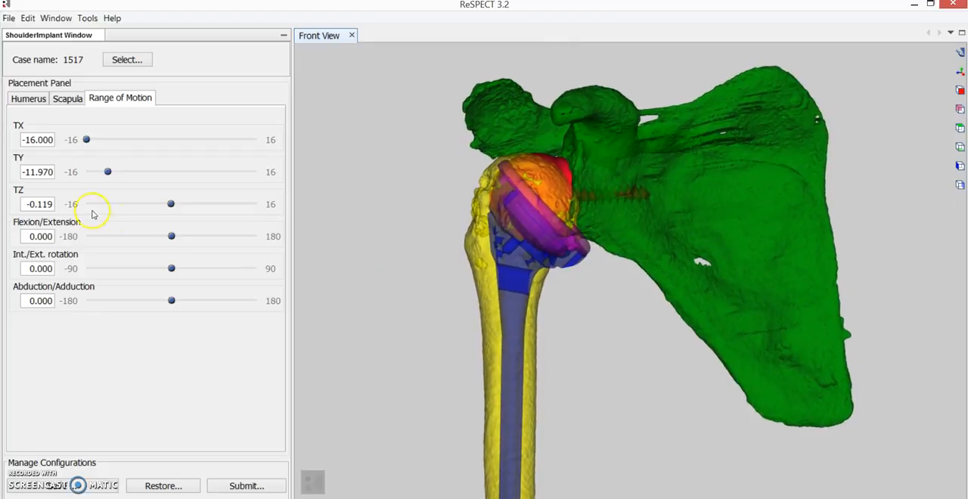
- Pose the humerus with int./ext. rotation at 16.667, TY at -9.600 and abduction/adduction at -22.667
click(170, 239)
mouse_move(171, 269)
mouse_down()
mouse_move(149, 270)
mouse_move(187, 269)
mouse_up()
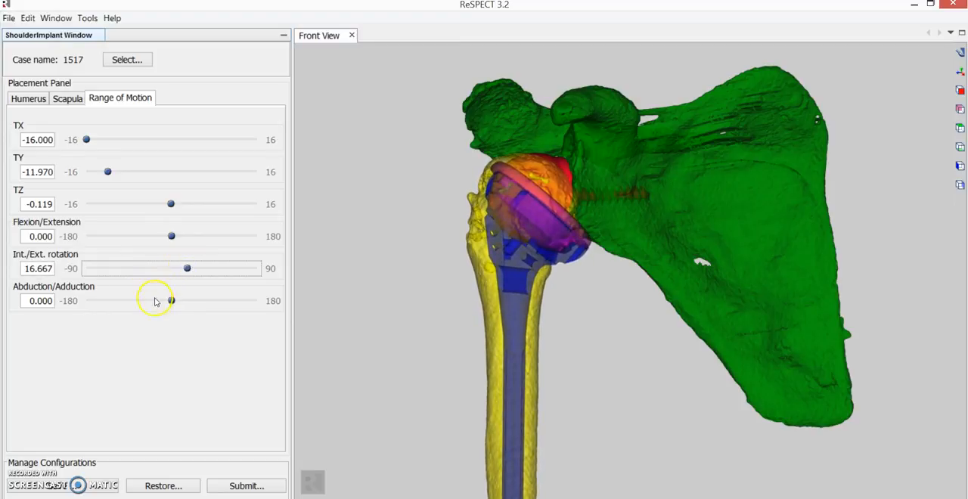
mouse_move(172, 304)
mouse_down()
mouse_move(140, 300)
mouse_move(175, 304)
mouse_up()
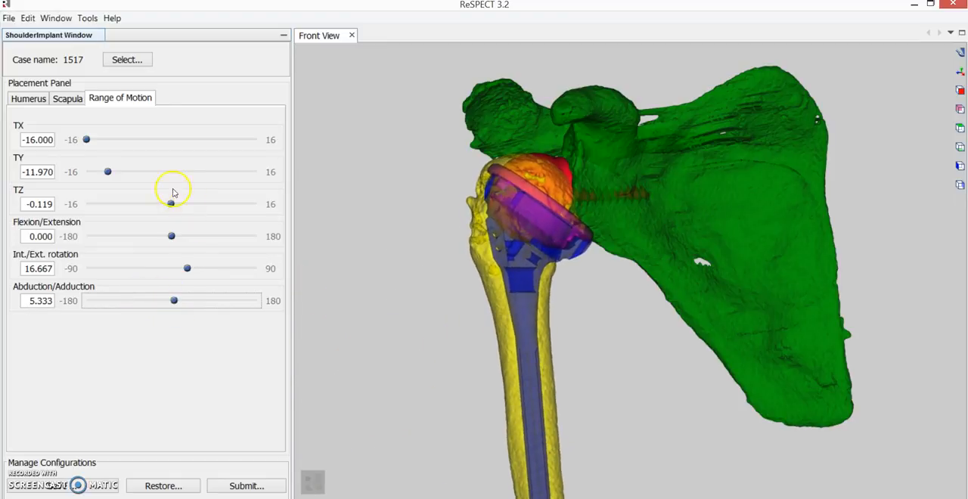
drag(107, 174, 120, 173)
mouse_move(174, 302)
mouse_down()
mouse_move(155, 302)
mouse_move(181, 301)
mouse_move(163, 300)
mouse_up()
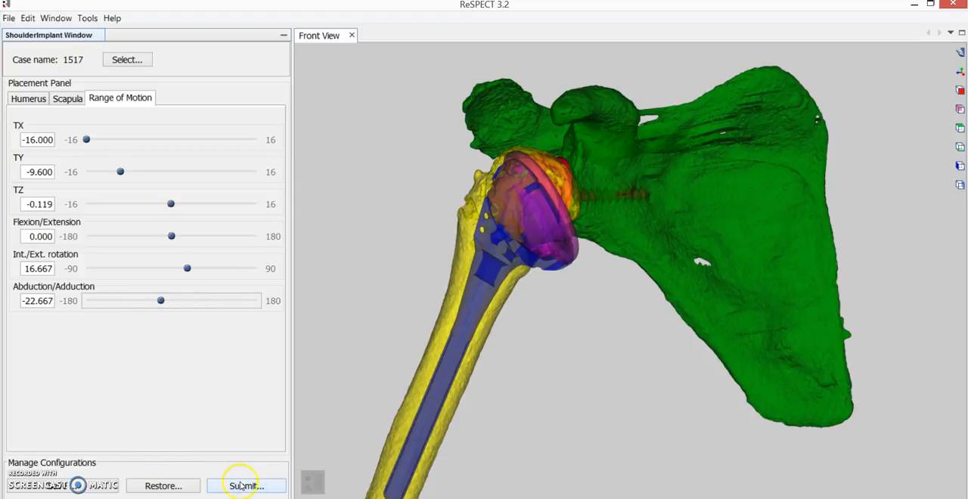
- Save the placement as a configuration named with a person's first name plus "configuration", and check the list of restorable configurations
click(108, 487)
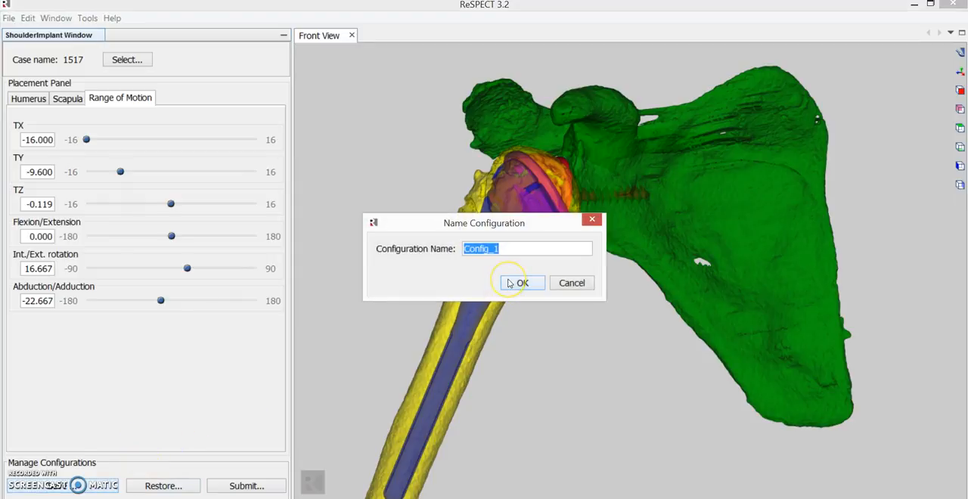
text(David)
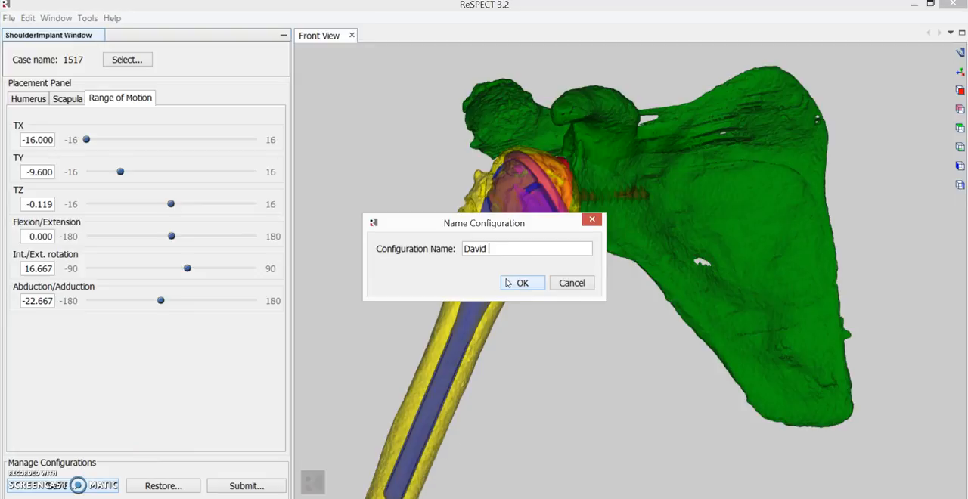
text(configuration)
click(529, 284)
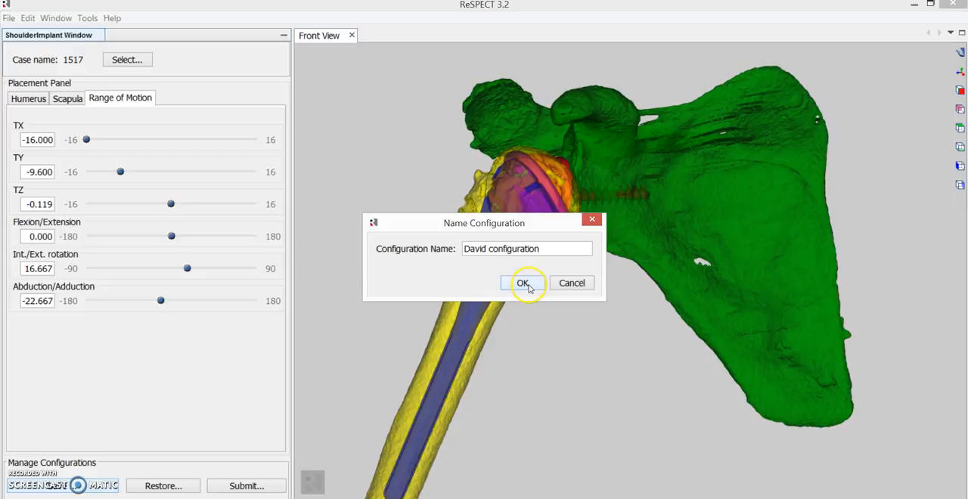
click(523, 284)
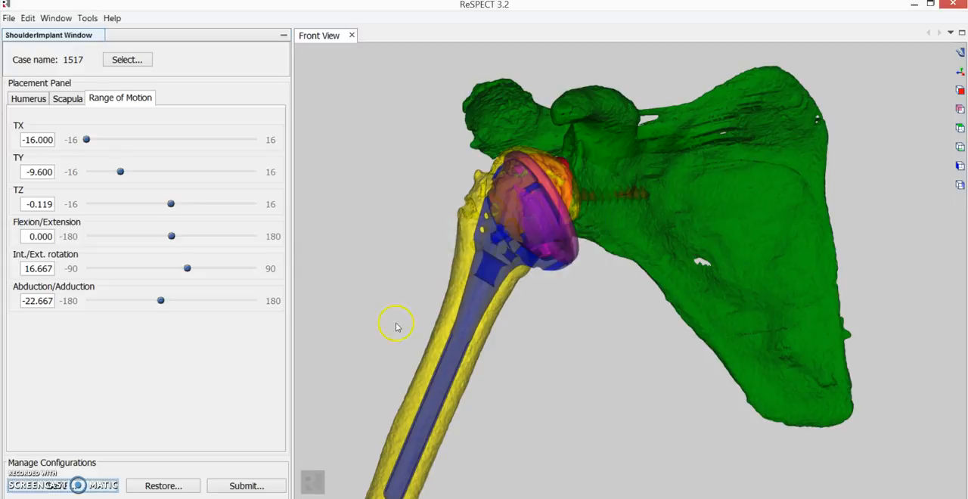
click(162, 485)
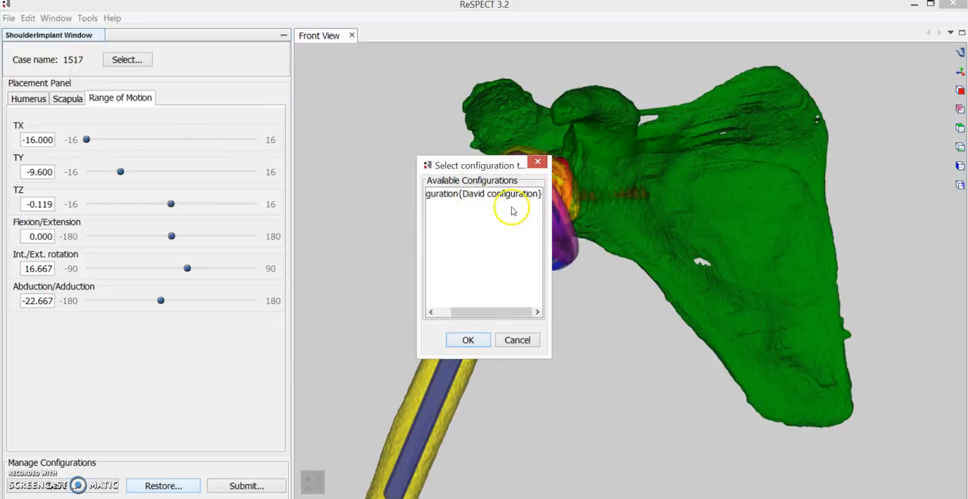
click(522, 340)
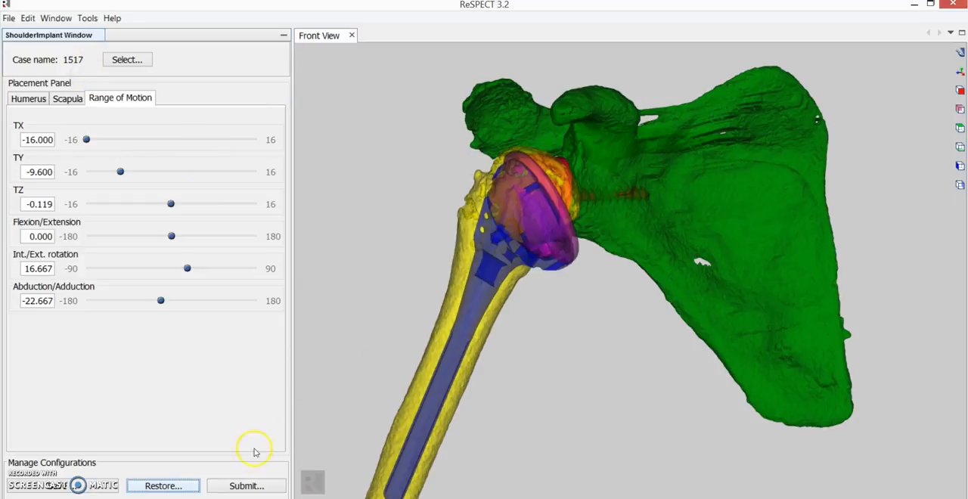
- Review the implant name and additional notes in the submission form and try to submit the design for analysis
click(248, 487)
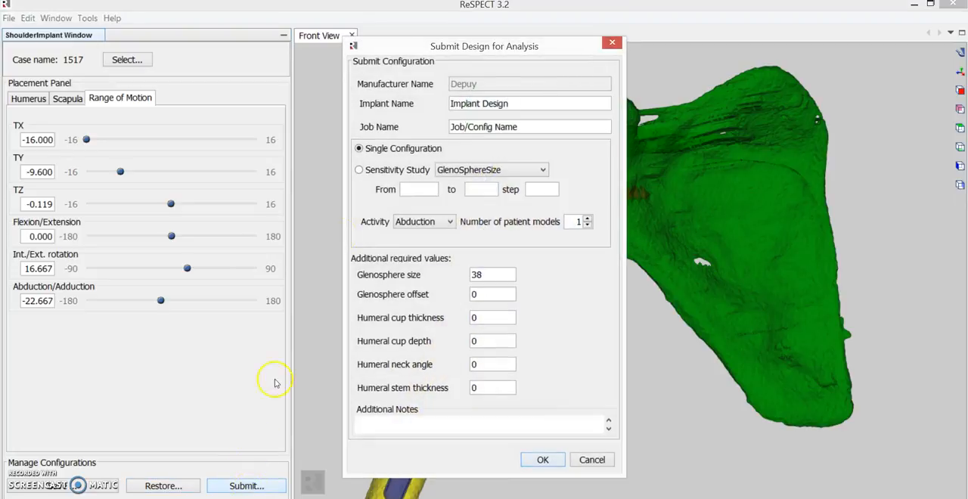
drag(523, 105, 420, 111)
click(574, 429)
click(558, 460)
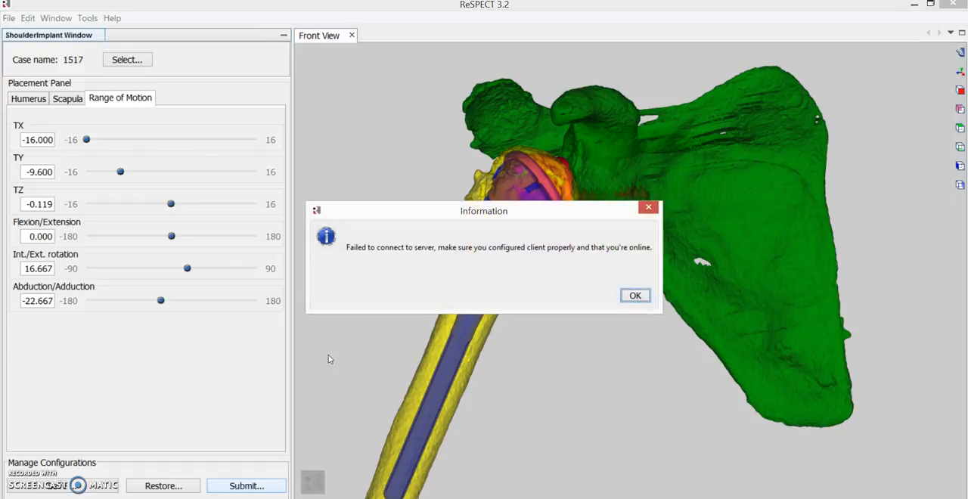
click(635, 295)
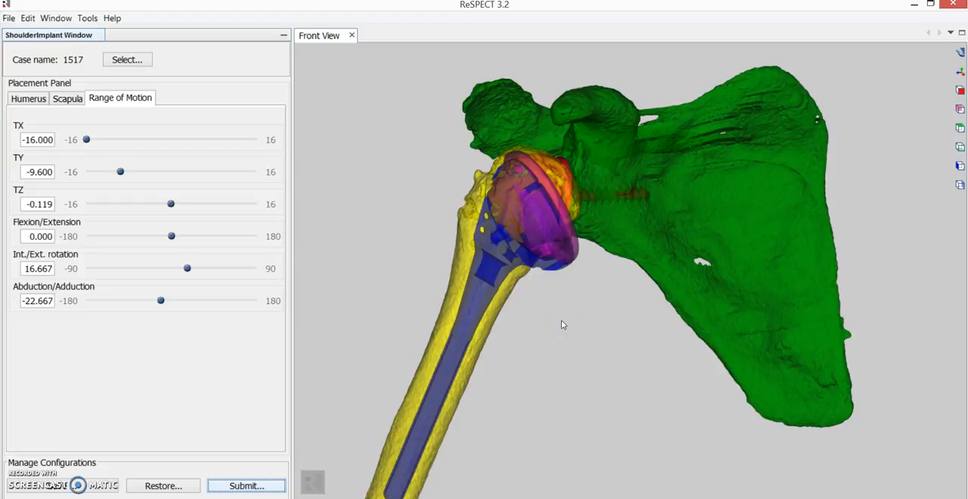